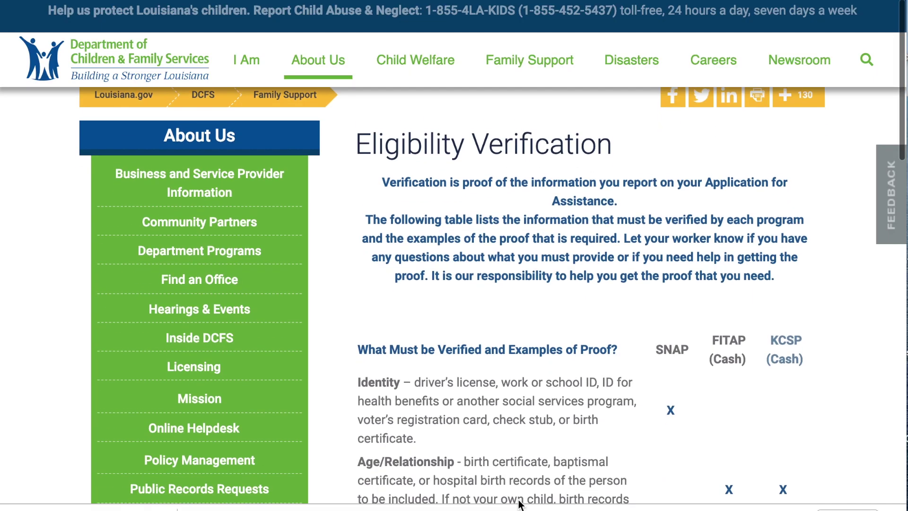
# - Scroll the SNAP Eligibility Verification table through income, medical, child support, immunization and custody proofs
pyautogui.scroll(-5, 518, 504)
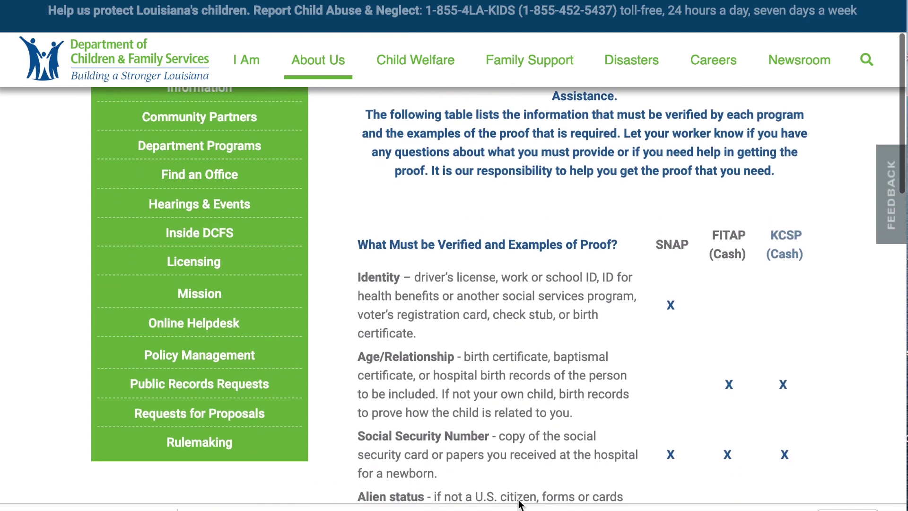
pyautogui.scroll(-4, 518, 505)
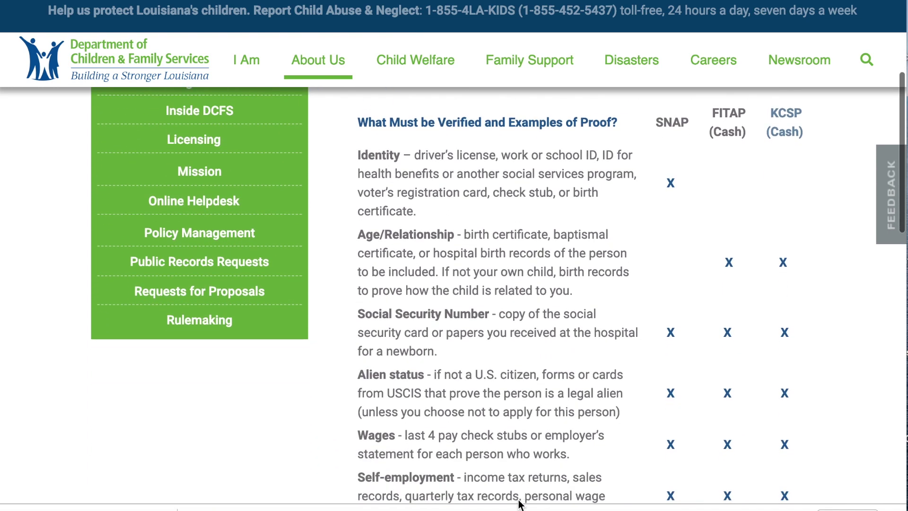
pyautogui.scroll(-3, 518, 504)
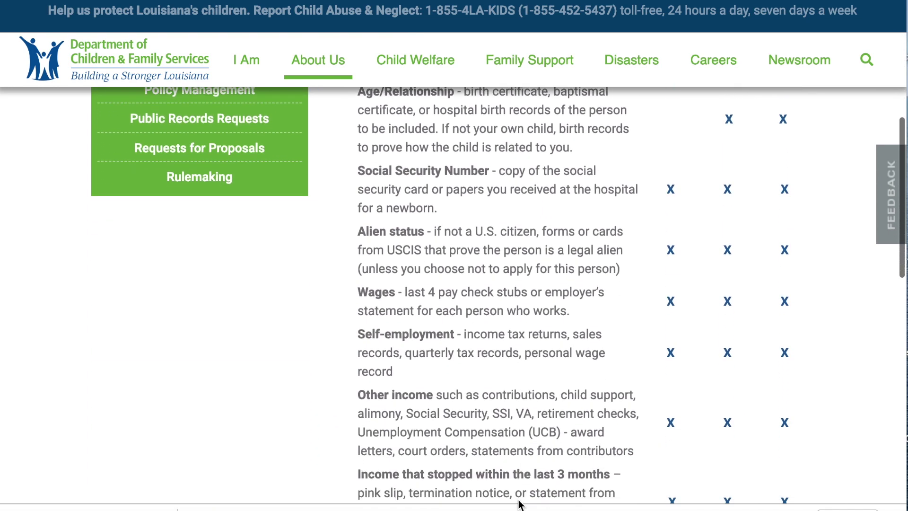
pyautogui.scroll(-4, 518, 504)
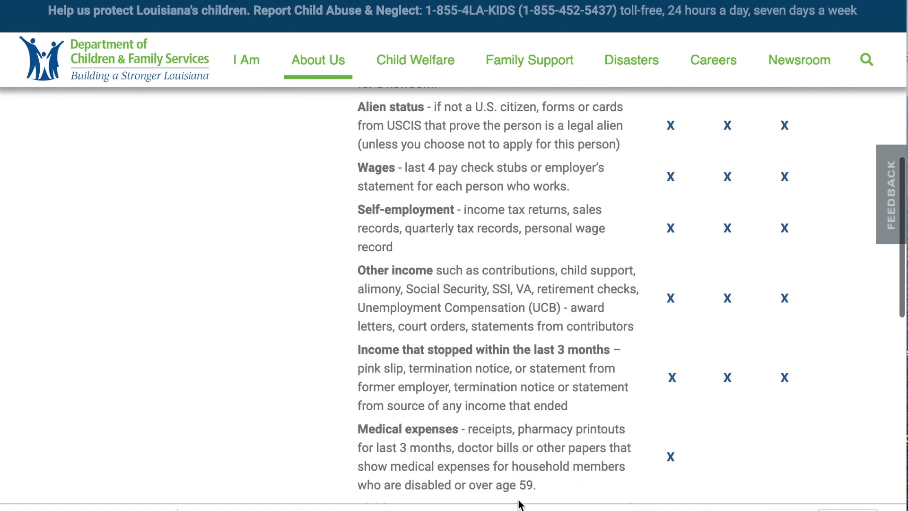
pyautogui.scroll(-5, 518, 504)
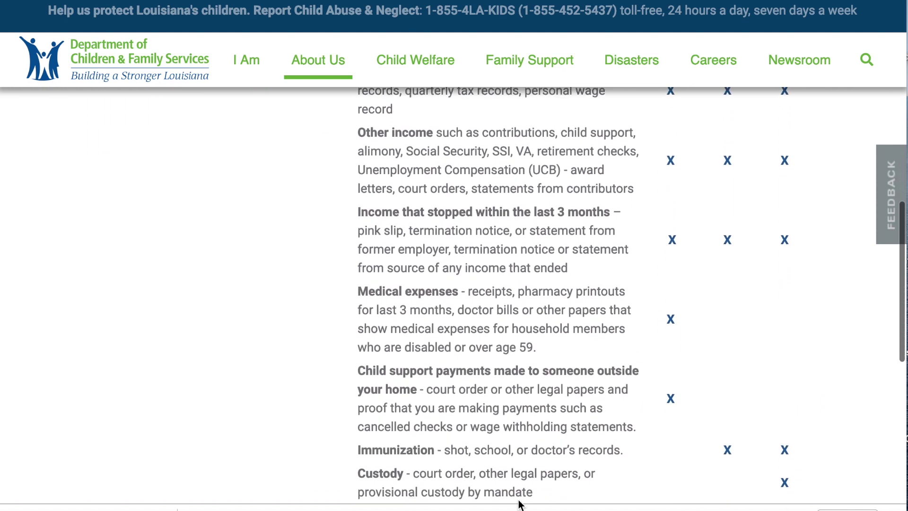
pyautogui.scroll(-2, 518, 502)
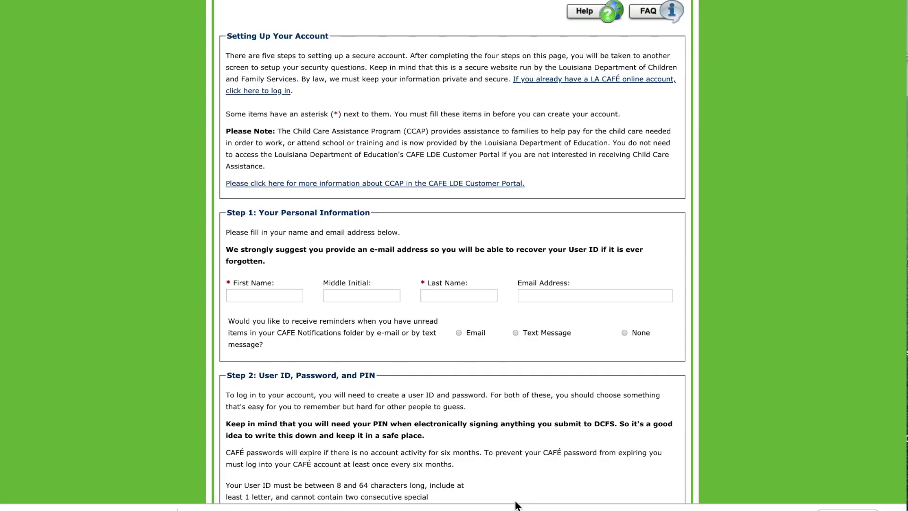
# - Scroll down through the LA CAFÉ account registration steps
pyautogui.scroll(-3, 515, 505)
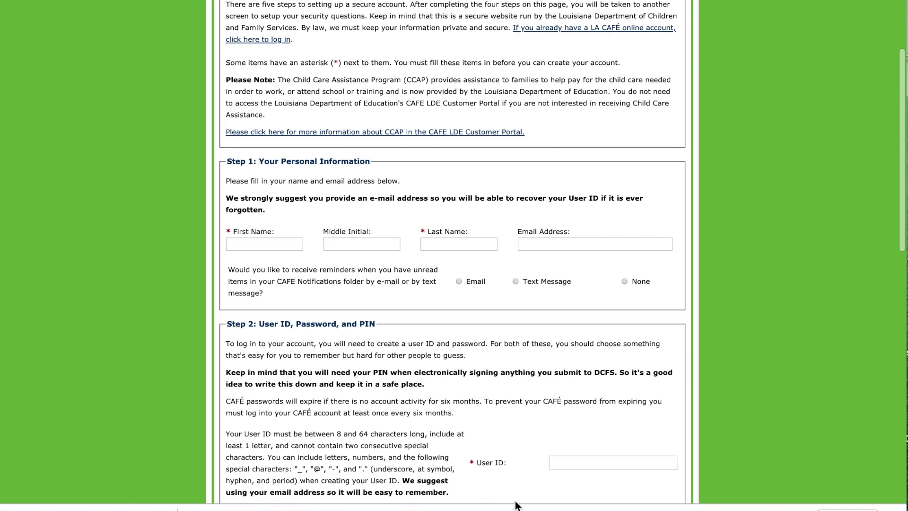
pyautogui.scroll(-4, 515, 505)
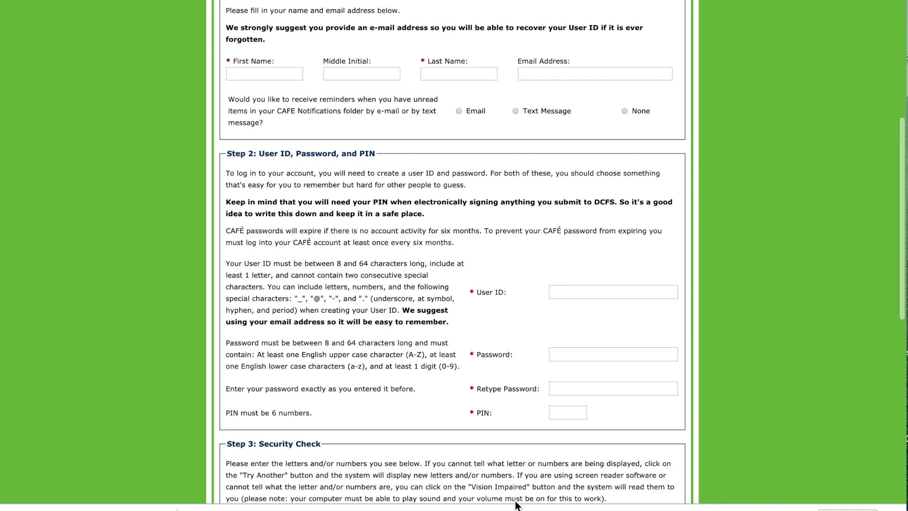
pyautogui.scroll(-2, 515, 505)
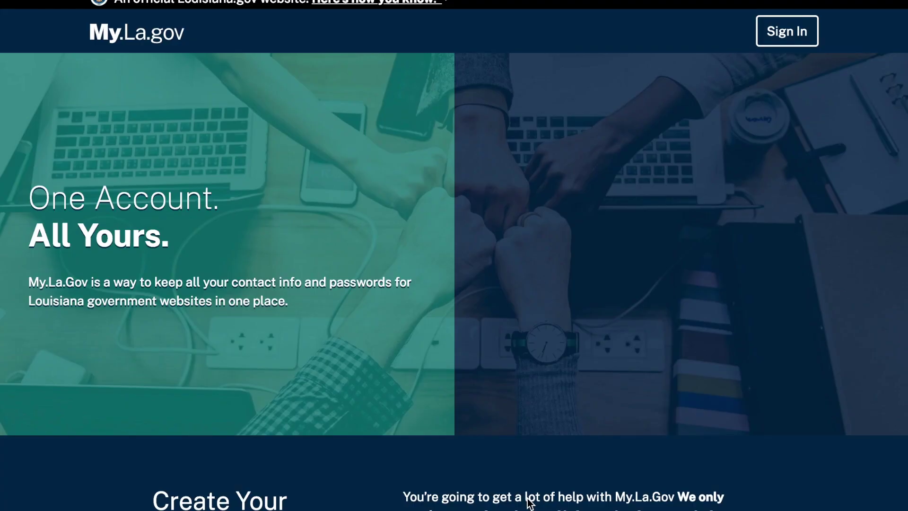
# - Scroll down through the My.La.gov Create Your Account form sections
pyautogui.scroll(-4, 529, 503)
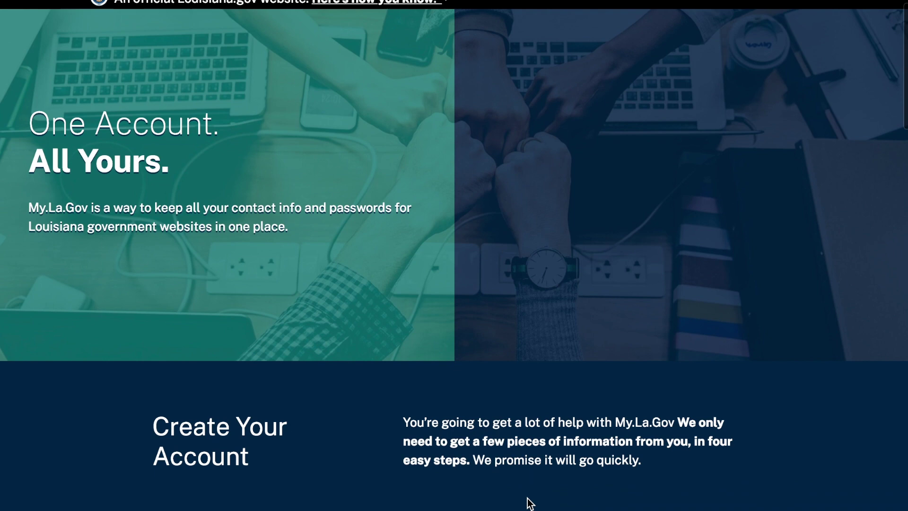
pyautogui.scroll(-7, 529, 503)
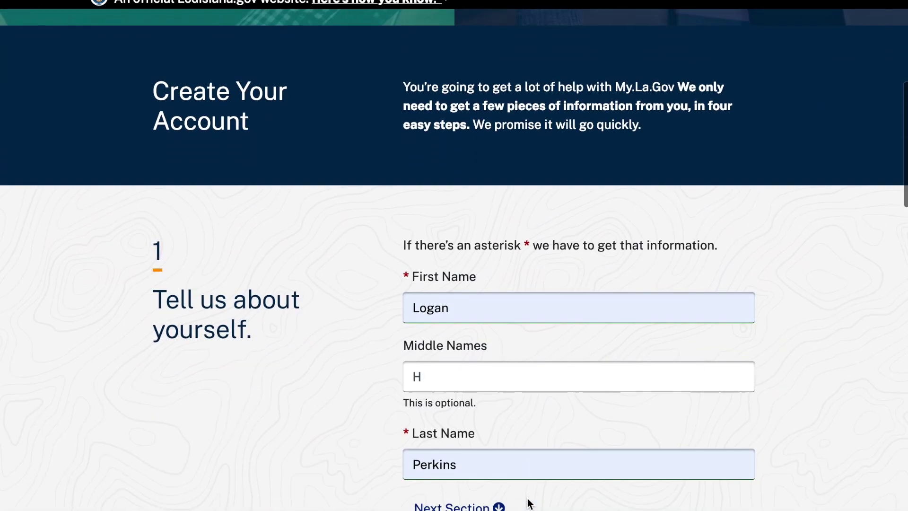
pyautogui.scroll(-6, 529, 503)
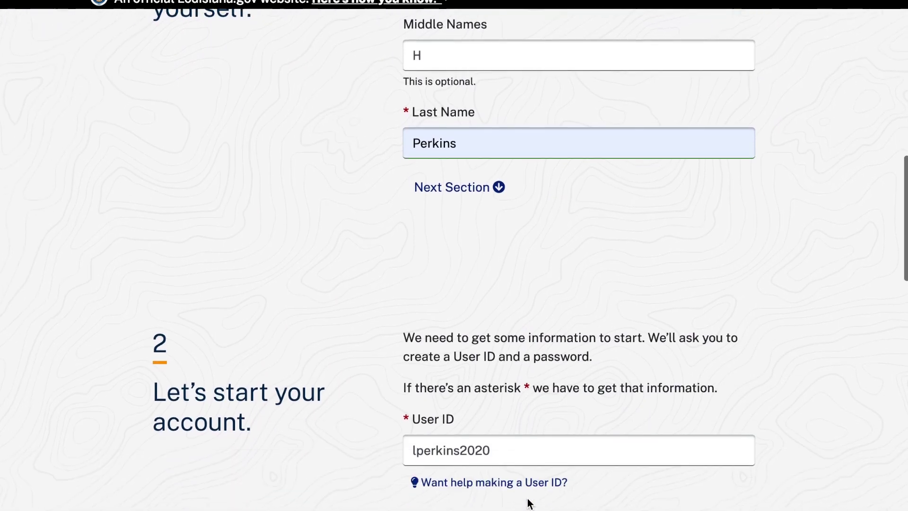
pyautogui.scroll(-6, 528, 504)
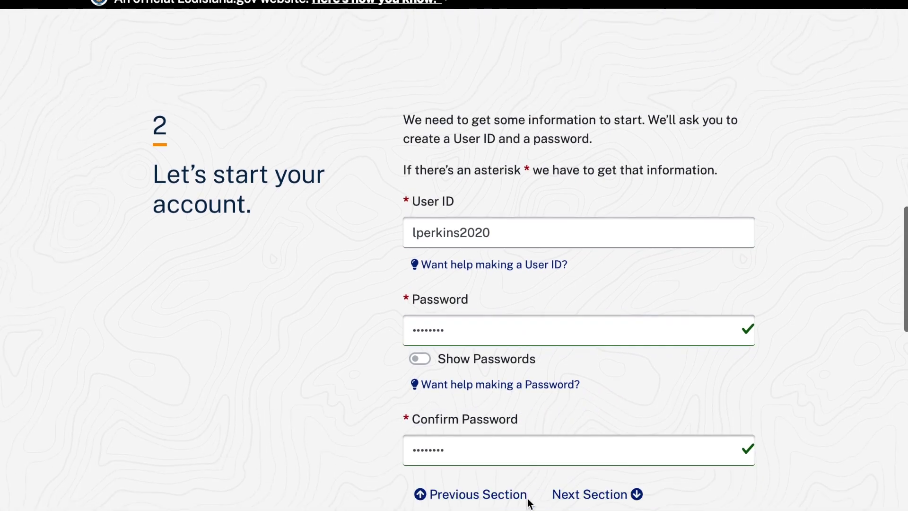
pyautogui.scroll(-4, 530, 503)
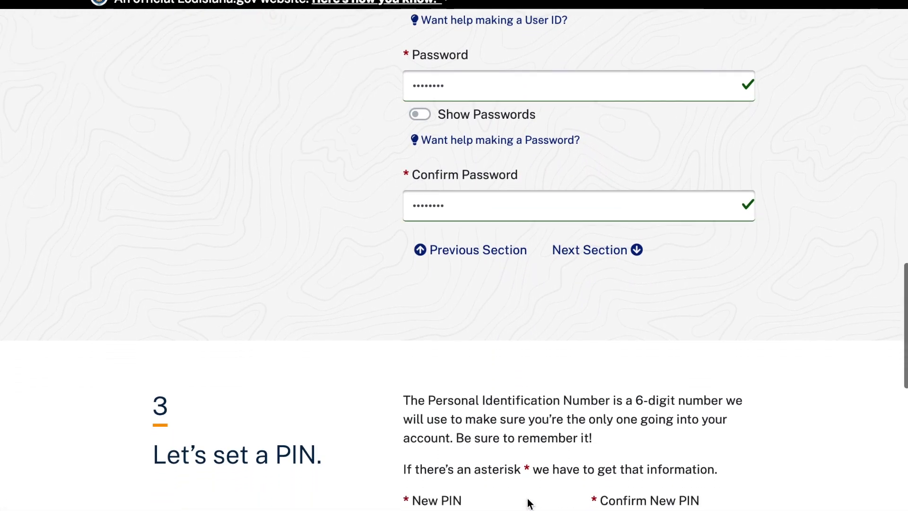
pyautogui.scroll(-6, 530, 503)
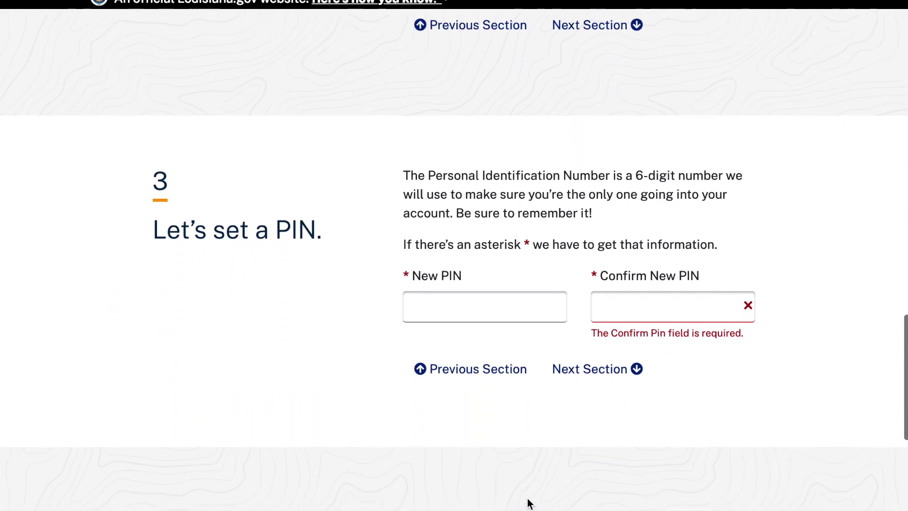
pyautogui.scroll(-4, 529, 504)
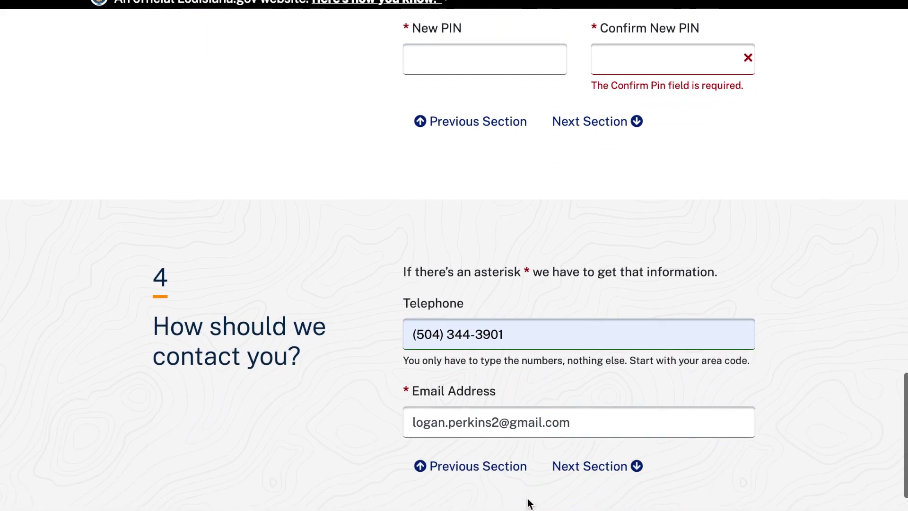
pyautogui.scroll(-3, 529, 503)
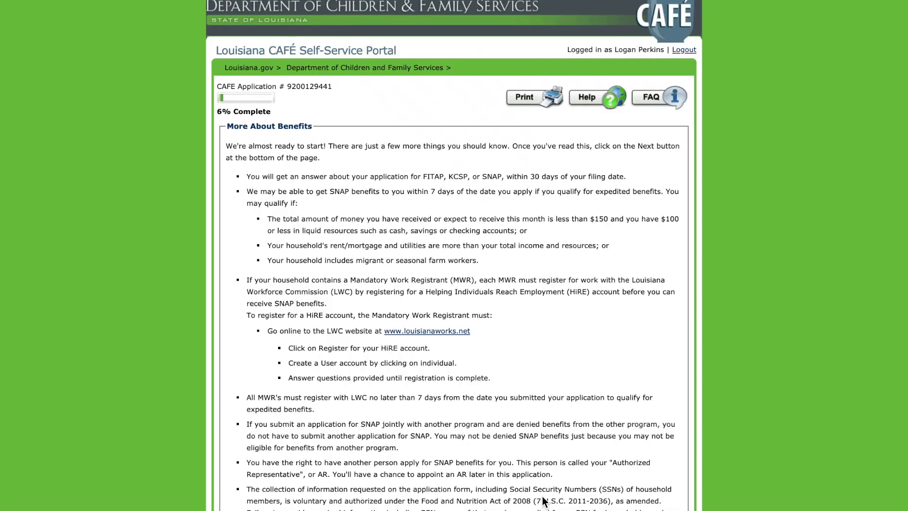
# - Scroll to the end of the More About Benefits notice and advance to the next page
pyautogui.scroll(-3, 543, 501)
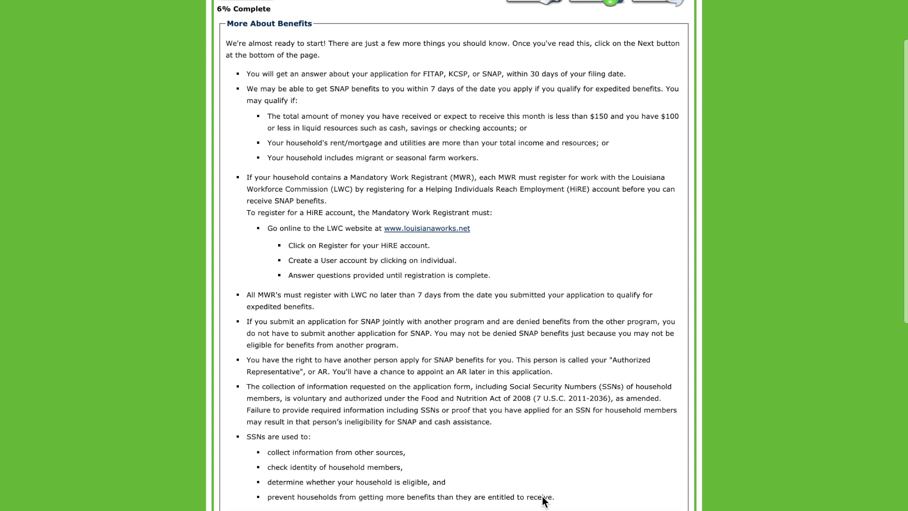
pyautogui.scroll(-3, 544, 501)
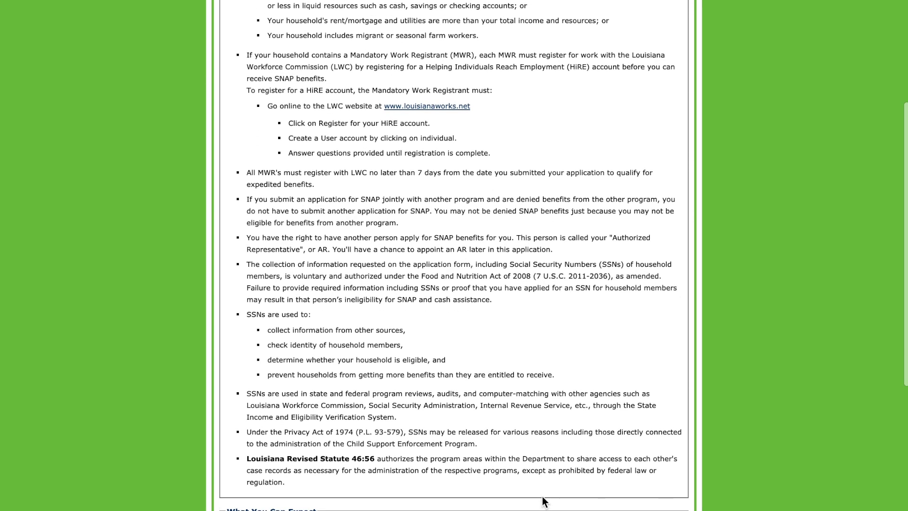
pyautogui.scroll(-2, 544, 502)
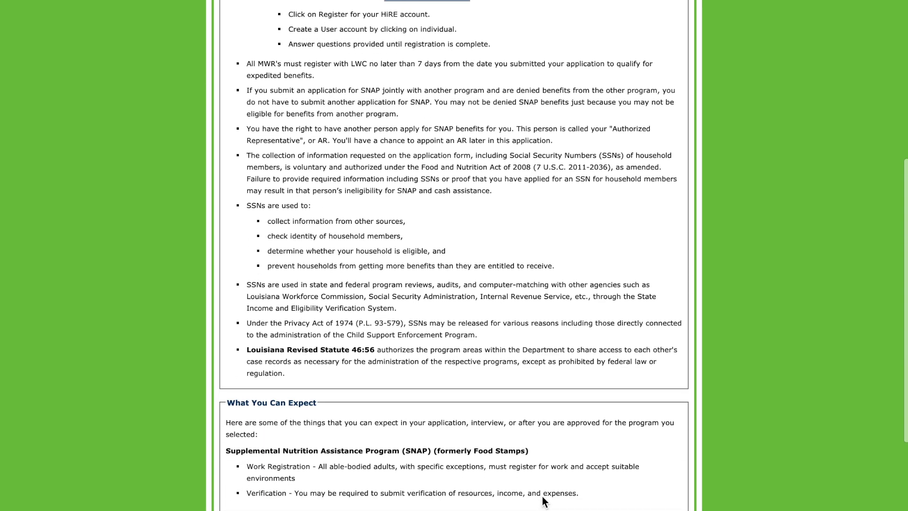
pyautogui.scroll(-2, 544, 501)
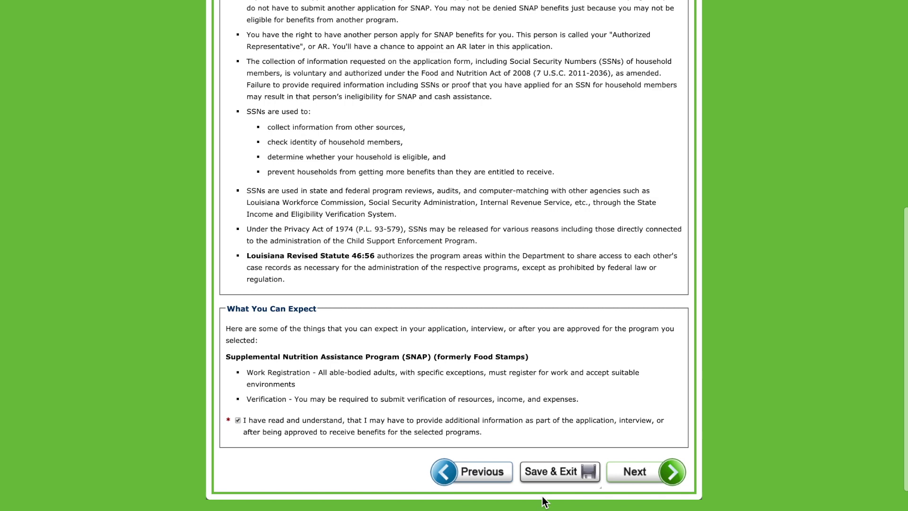
pyautogui.click(612, 472)
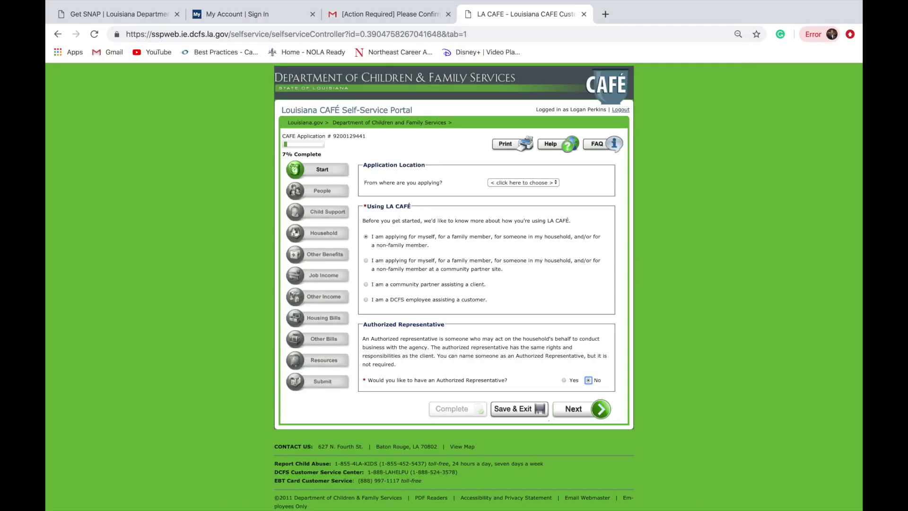
# - Move past the Using LA CAFÉ page and scroll Getting Started down to Where You Live
pyautogui.click(573, 409)
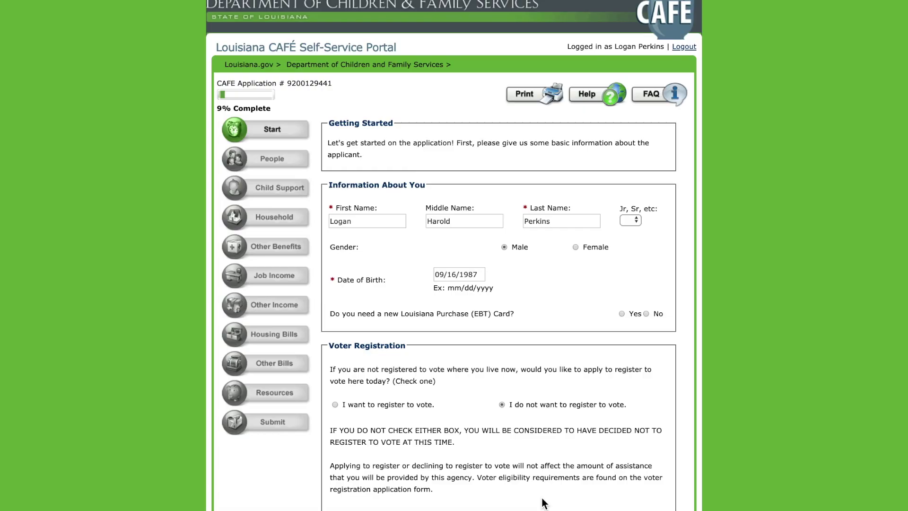
pyautogui.scroll(-3, 543, 502)
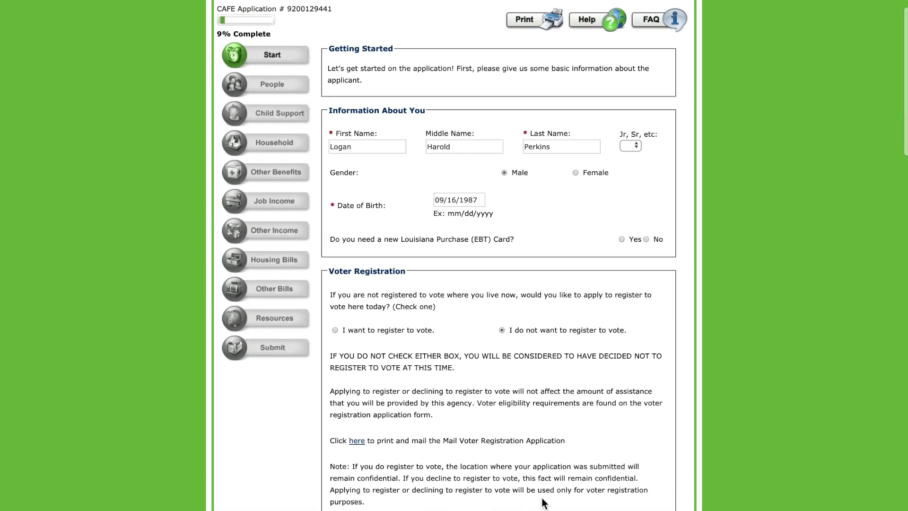
pyautogui.scroll(-5, 544, 503)
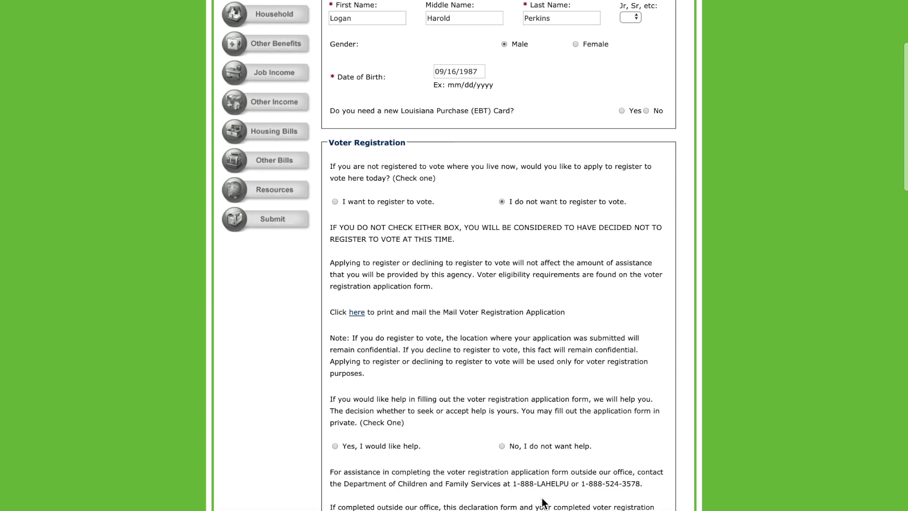
pyautogui.scroll(-5, 544, 502)
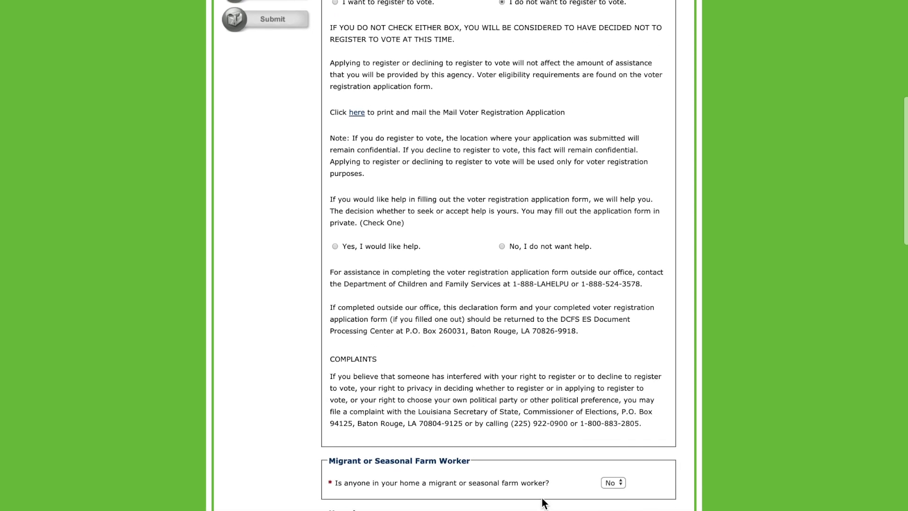
pyautogui.scroll(-7, 543, 502)
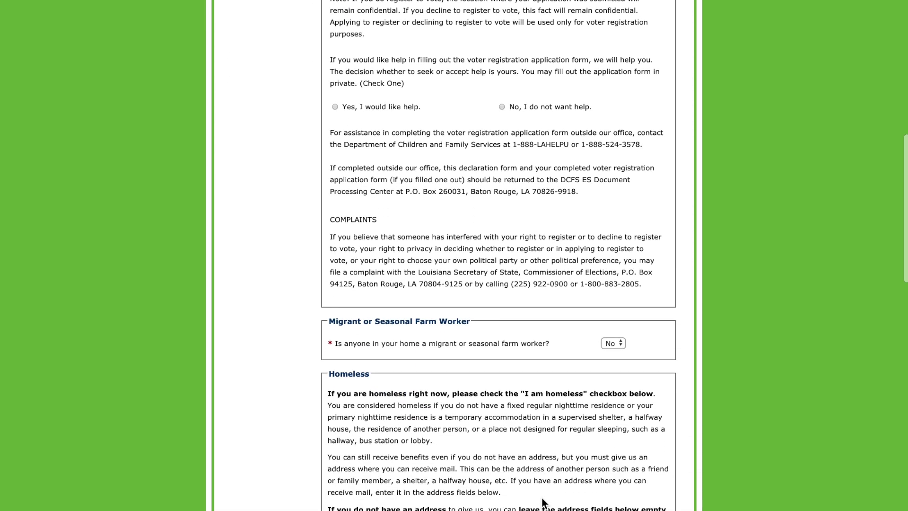
pyautogui.scroll(-5, 544, 503)
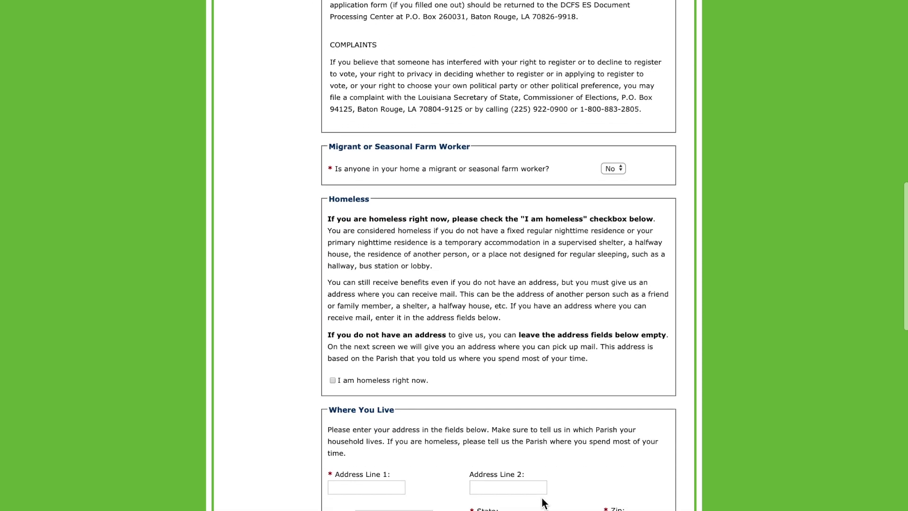
pyautogui.scroll(-5, 544, 503)
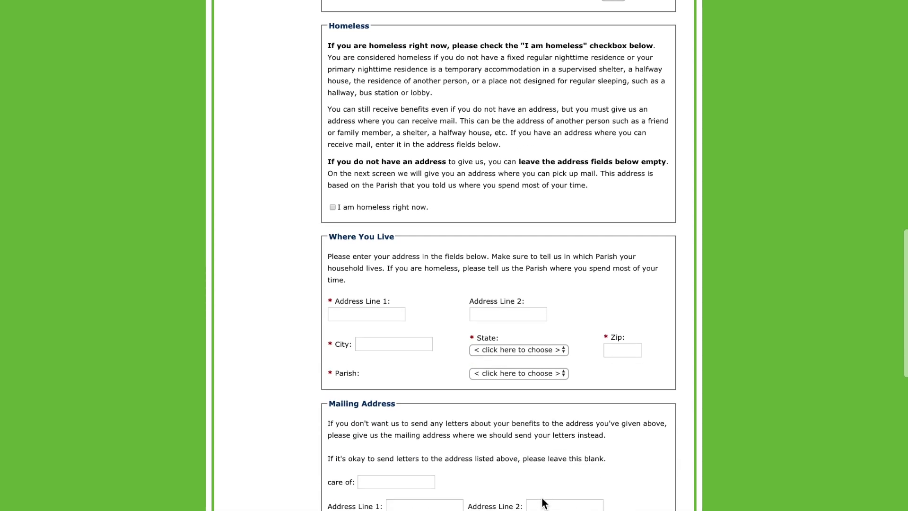
pyautogui.scroll(-5, 544, 503)
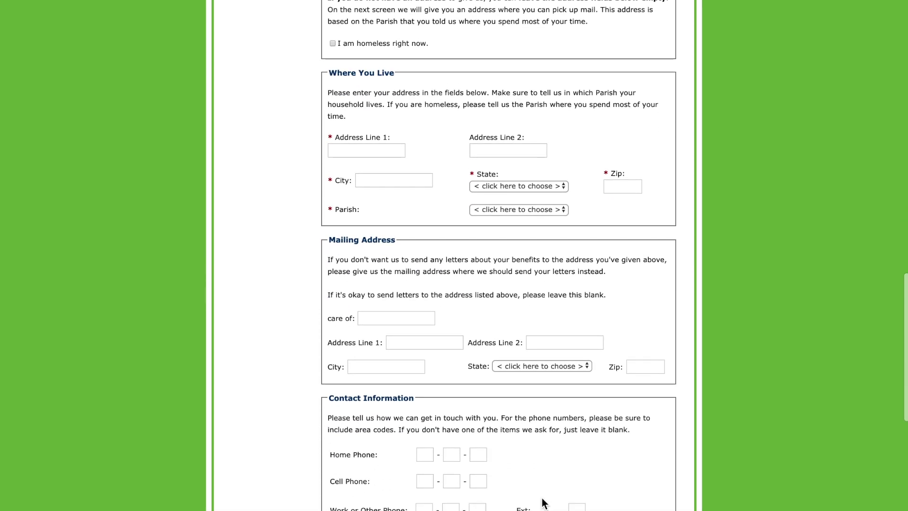